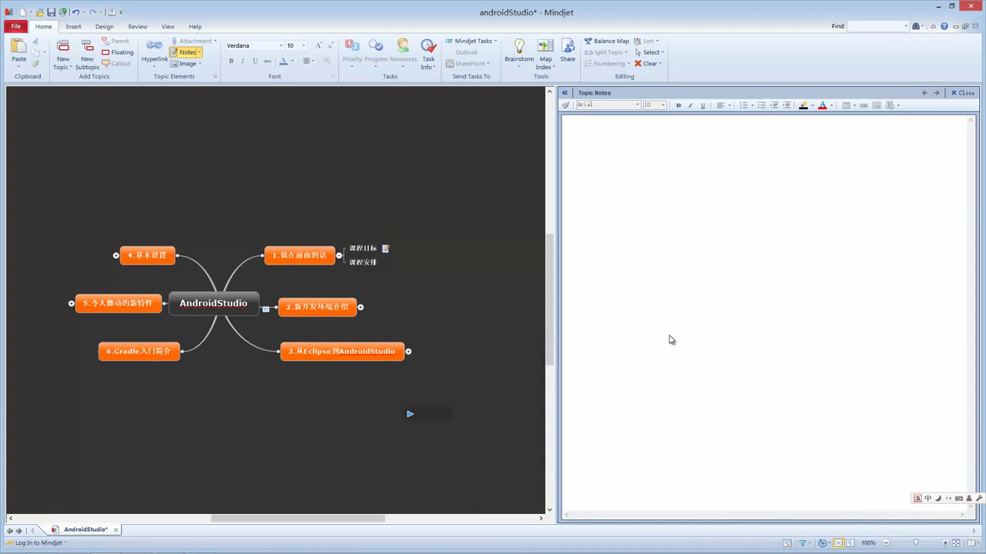
Step: Show the 课程目标 notes with its two goal lines, then expand 2.新开发环境介绍 to list its subtopics
click(362, 248)
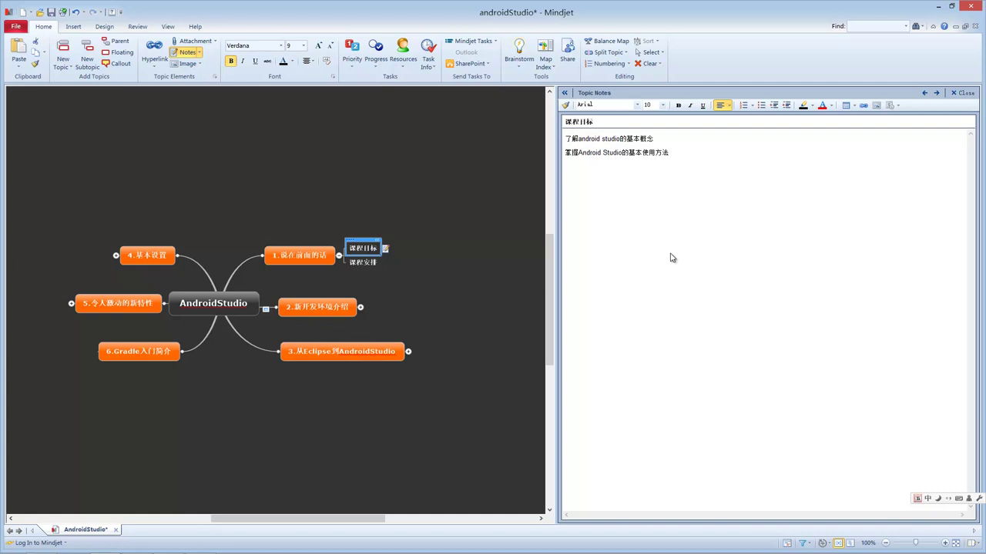
click(360, 307)
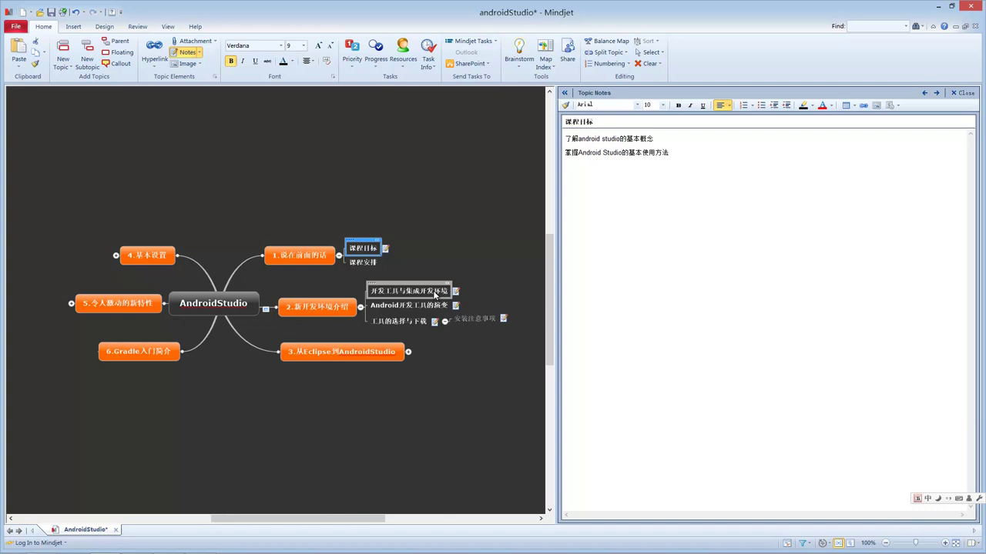
Step: Display the 开发工具与集成开发环境 note: Android SDK, plus Eclipse + ADT, IntelliJ Idea and Android Studio
click(445, 293)
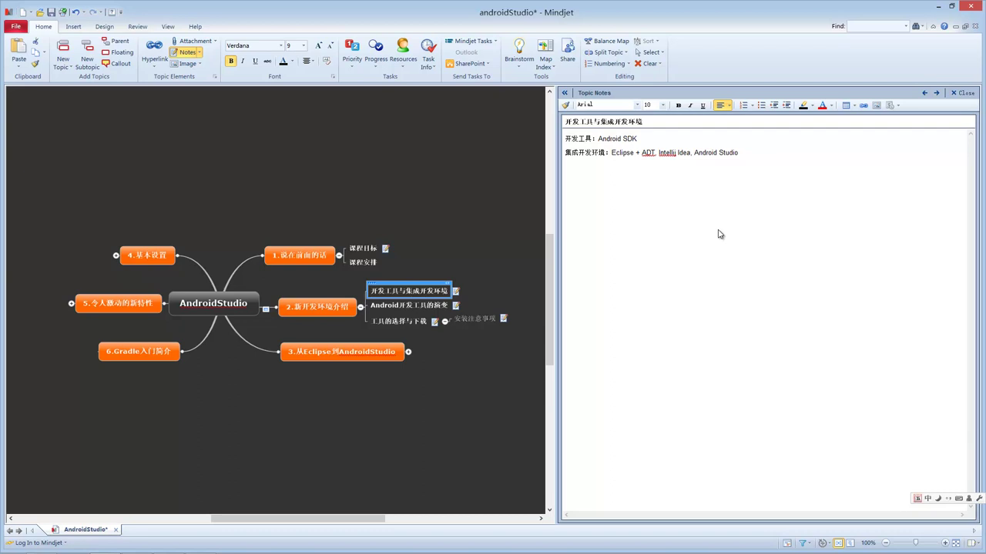
click(647, 140)
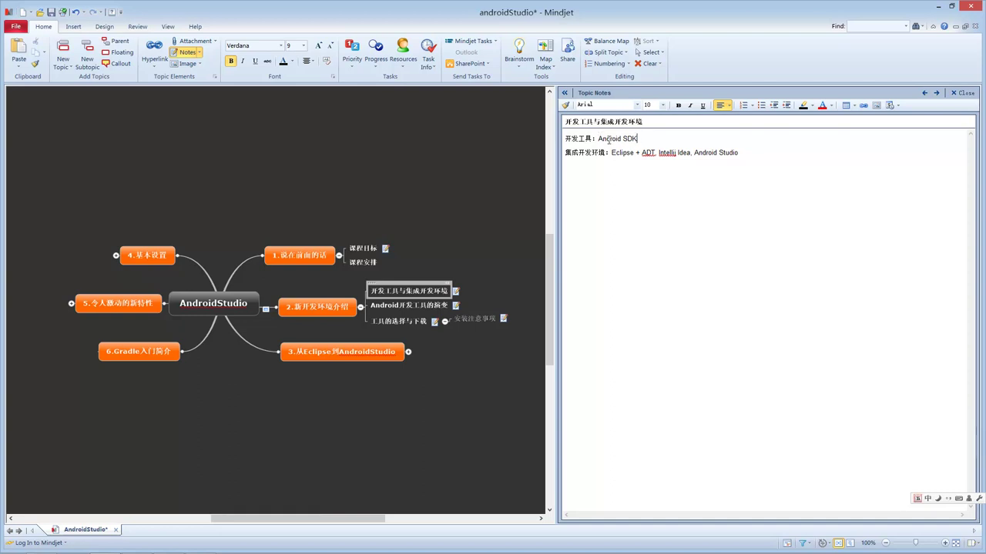
Step: Highlight 'Eclipse + ADT' in the notes, then show the Android开发工具的演变 note with its evolution image
drag(612, 152, 655, 153)
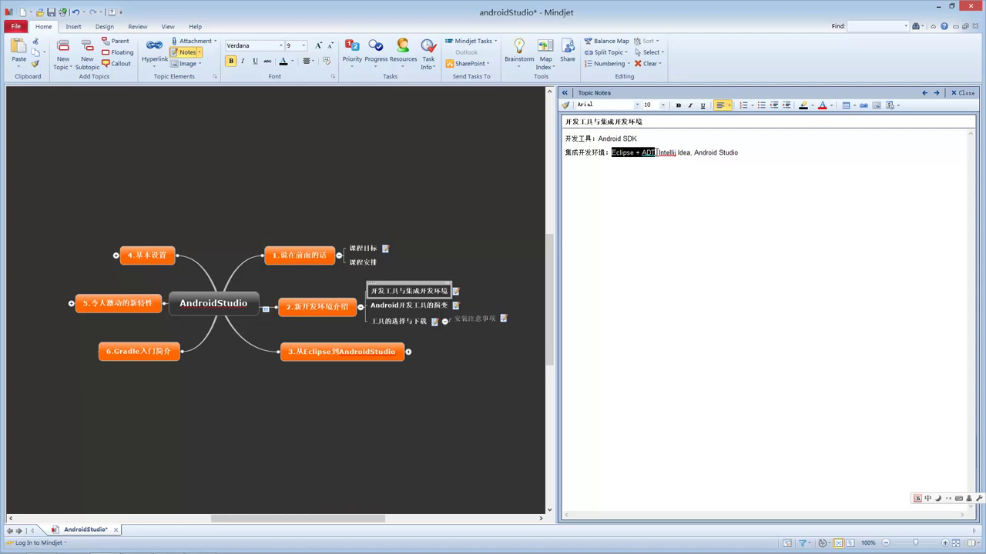
click(460, 305)
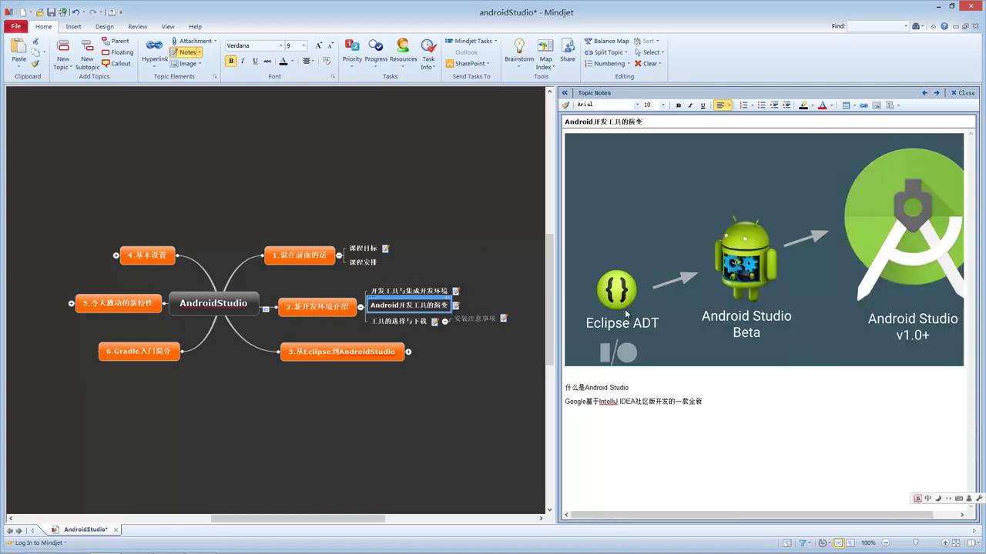
Step: Widen the Topic Notes pane, then bring up the Android Developers home page in Chrome
drag(561, 303, 510, 303)
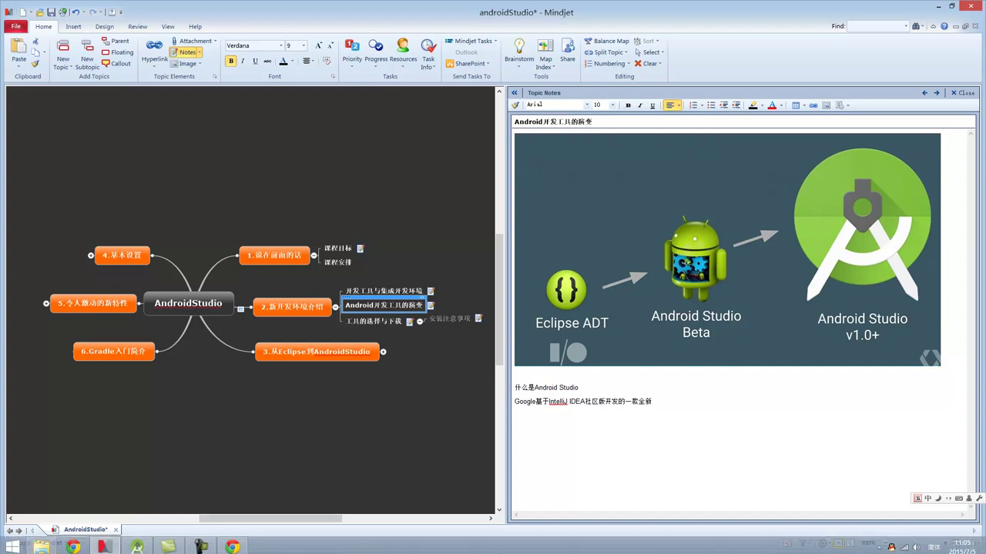
click(232, 545)
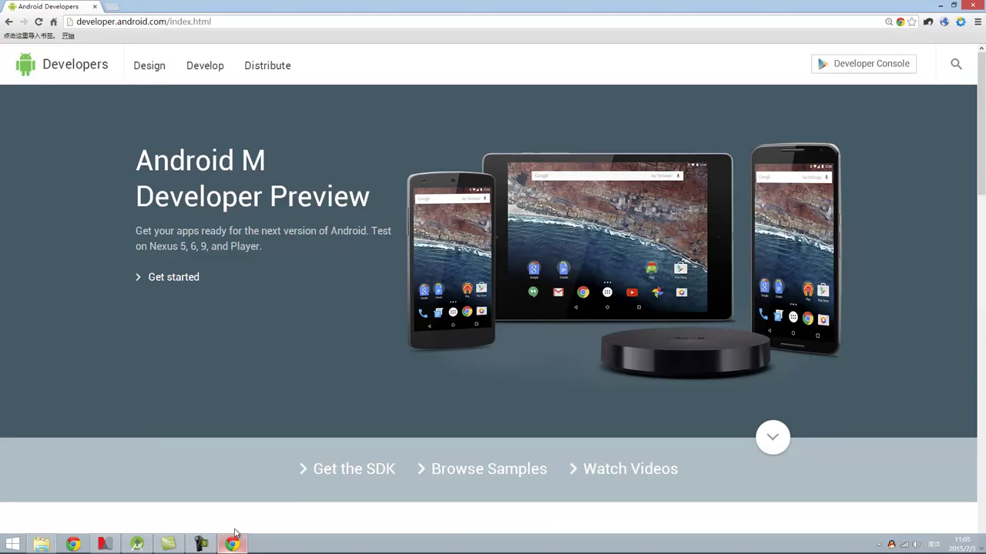
Step: Go to the Download Android Studio page at developer.android.com/sdk/index.html
click(367, 477)
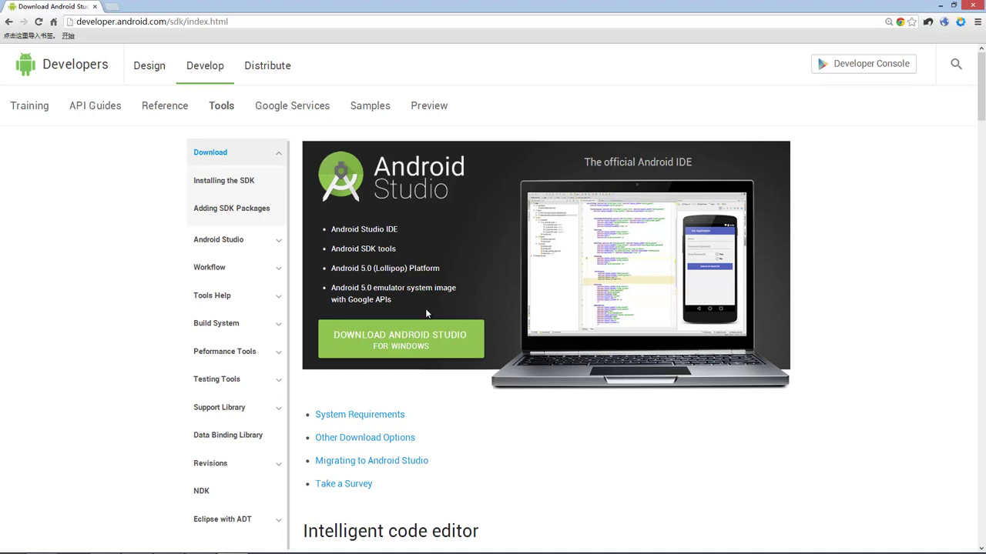
Step: Jump to Other Download Options and browse the r24.3.3 SDK Tools and Android Studio package tables
click(388, 439)
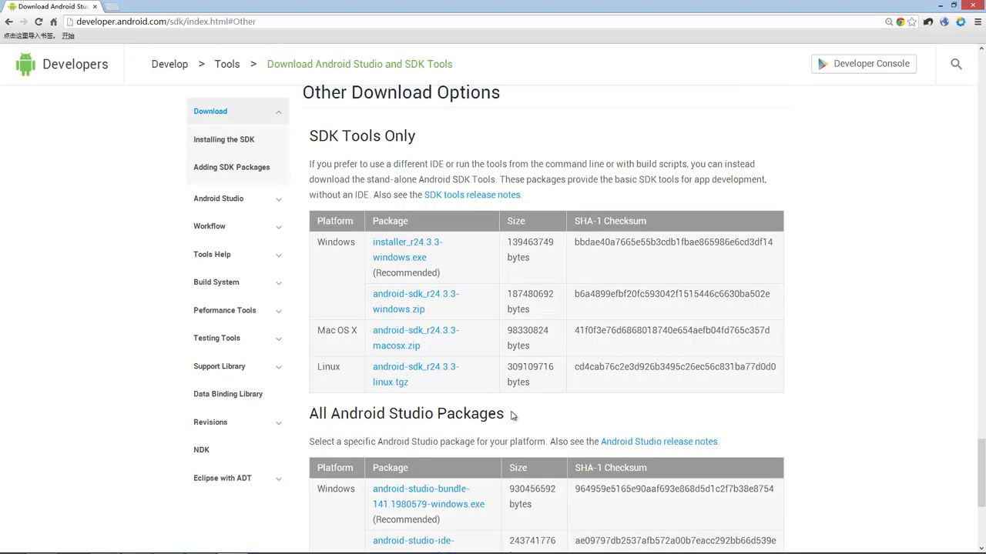
scroll(563, 349, down, 3)
scroll(563, 349, up, 3)
scroll(563, 349, up, 1)
scroll(458, 220, down, 3)
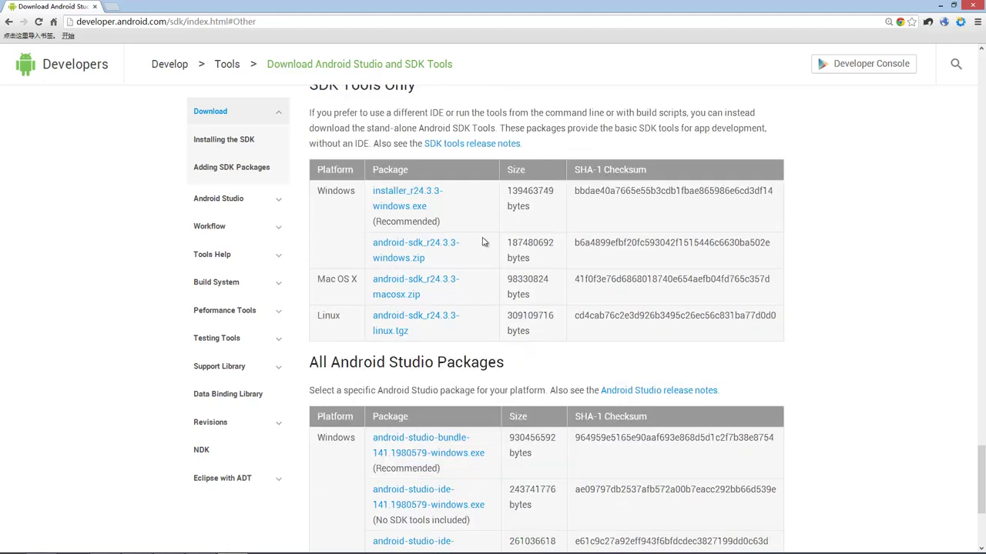
scroll(483, 237, down, 1)
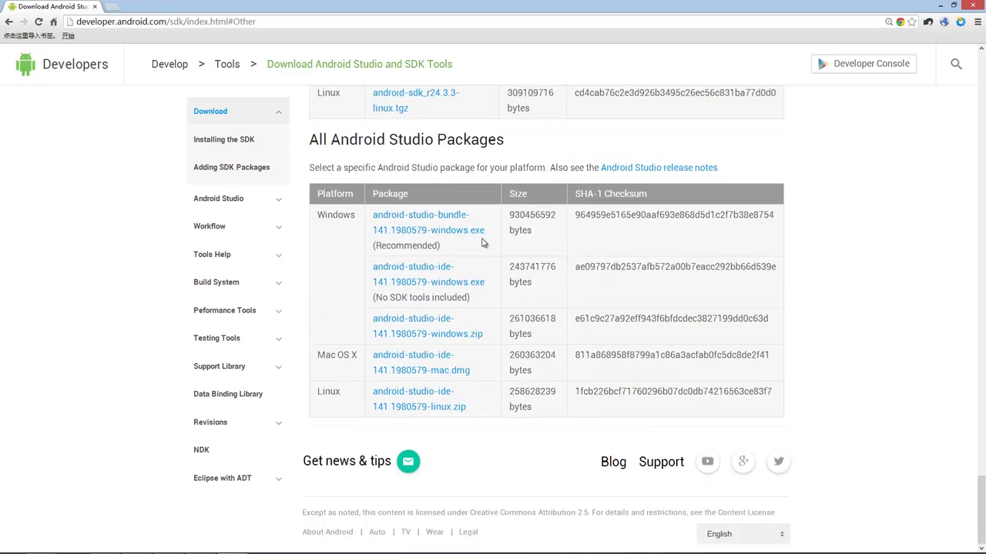
scroll(332, 114, up, 2)
scroll(493, 284, down, 2)
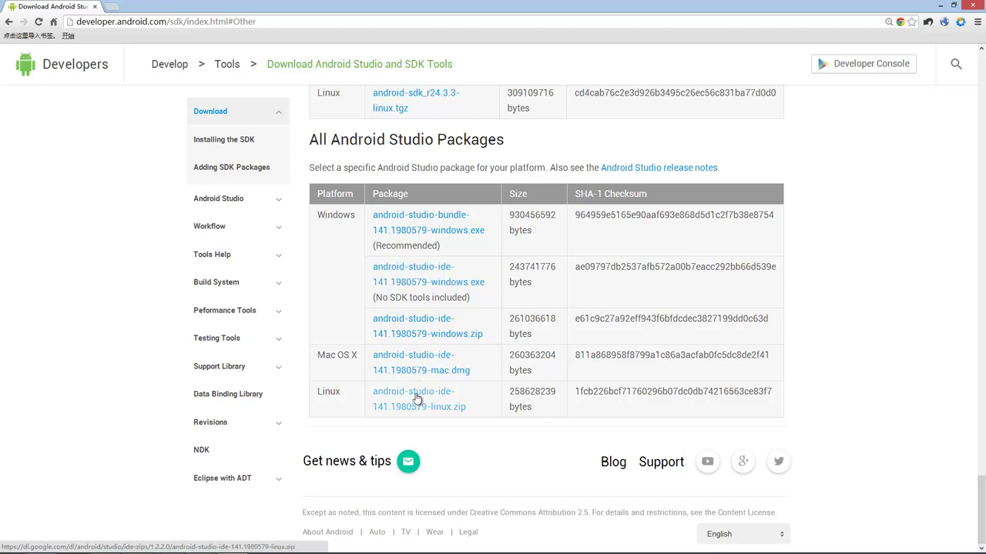
Step: Scroll through the Android Studio download page one last time
scroll(556, 348, up, 5)
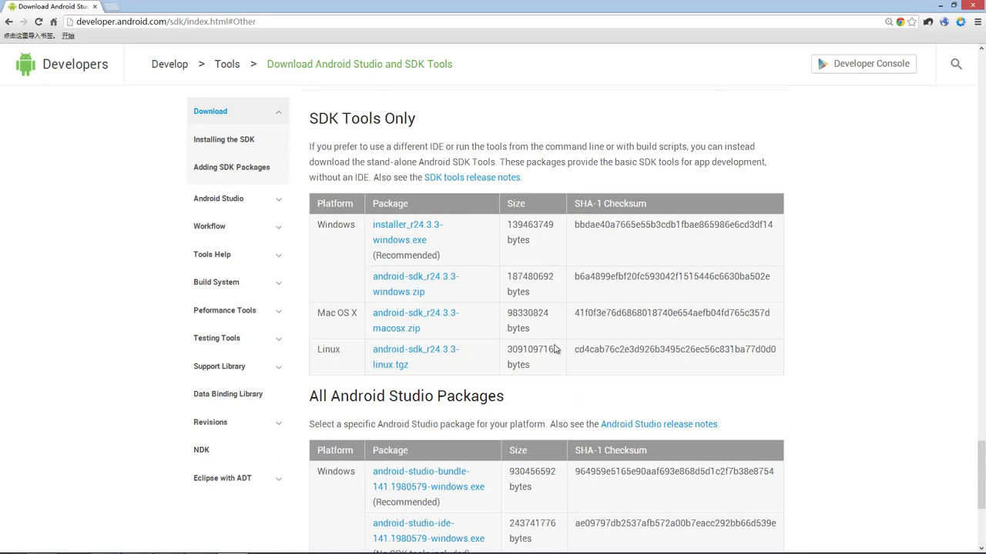
scroll(554, 347, down, 3)
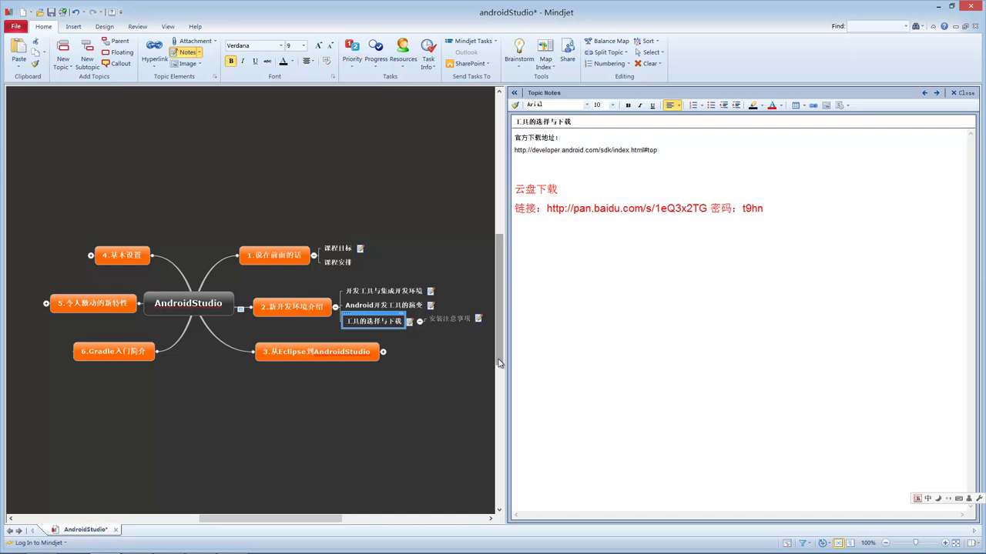
Step: Show the 安装注意事项 note, which reads 1.第一次运行需要下载组件
click(443, 319)
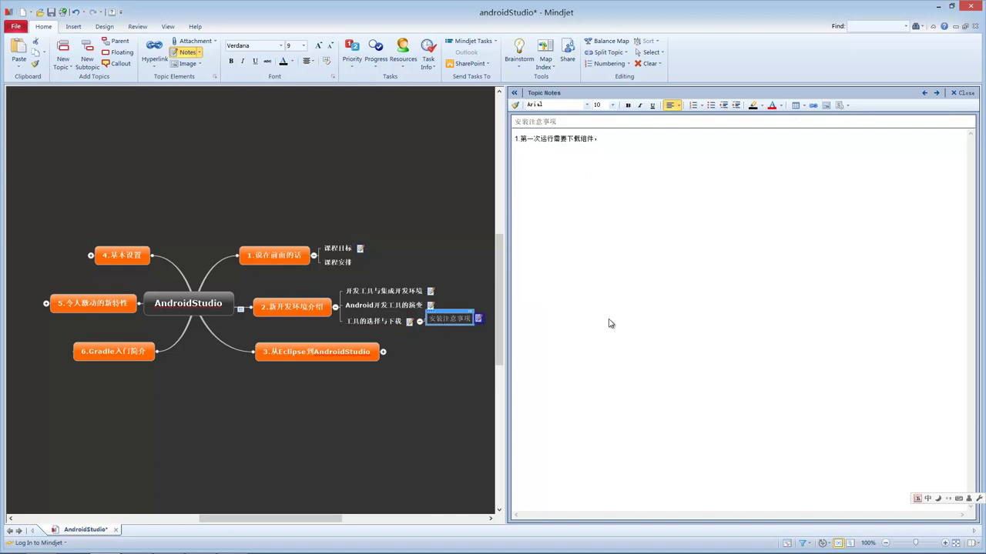
mouse_move(477, 318)
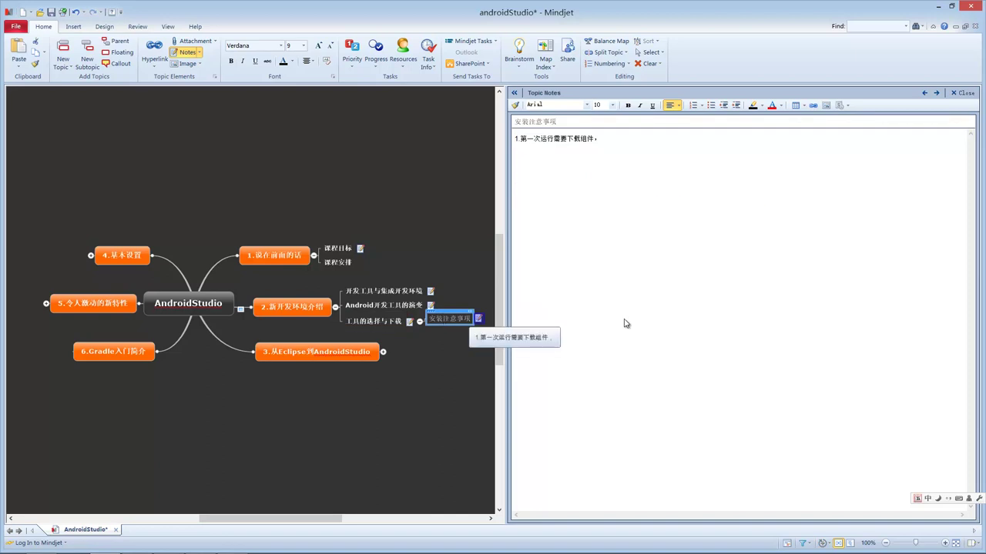